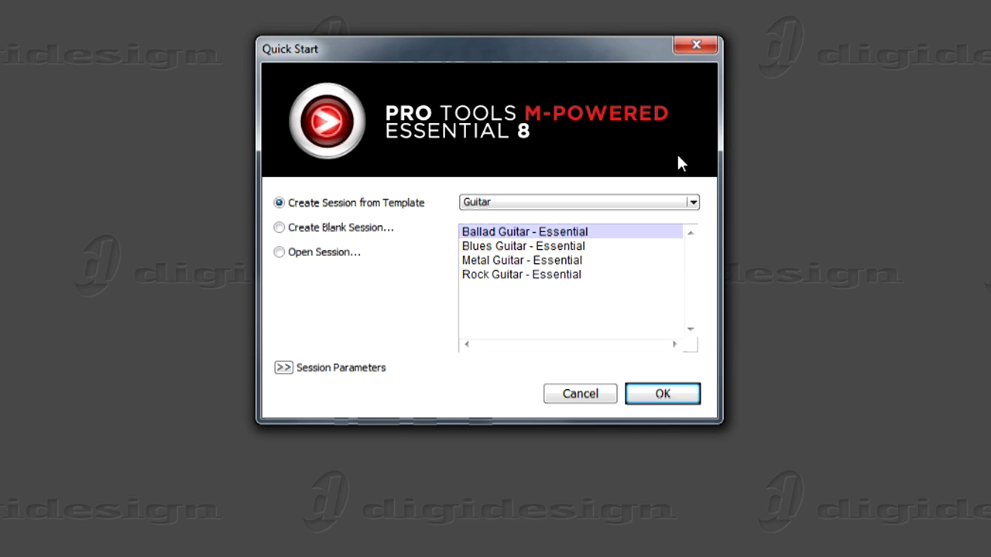
Create a session from the Songwriter - Pianist - Essential template, named 'My New Song', on the Desktop
click(693, 203)
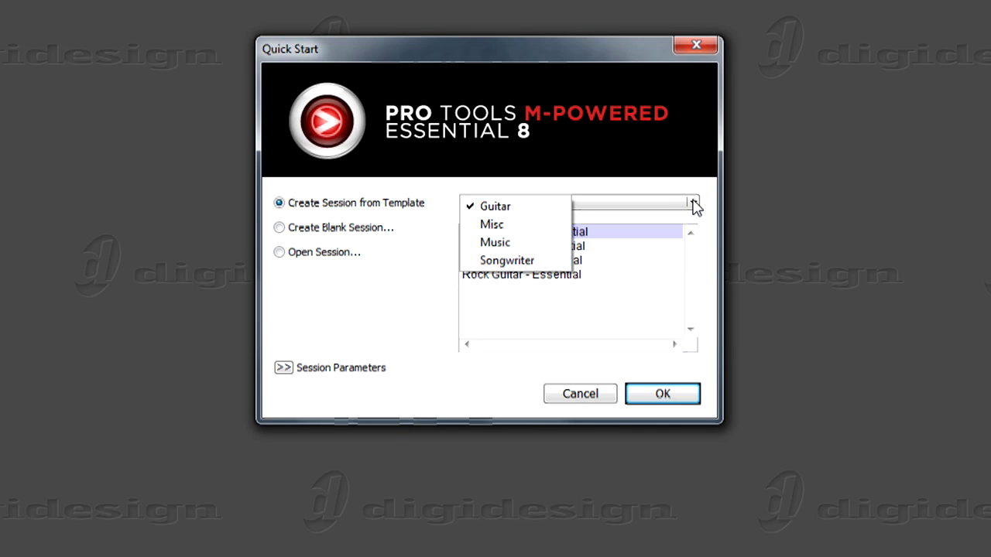
click(539, 261)
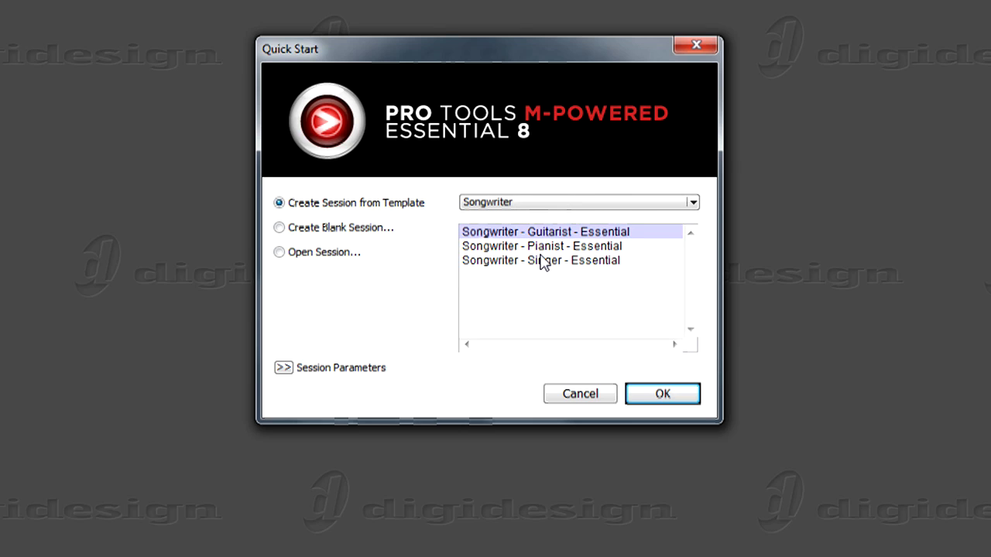
click(556, 246)
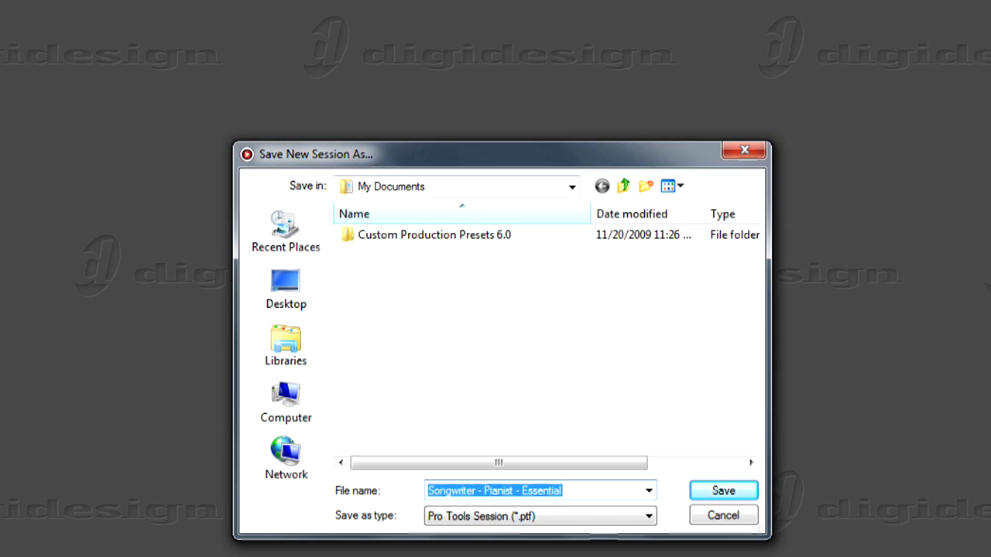
text(My New Song)
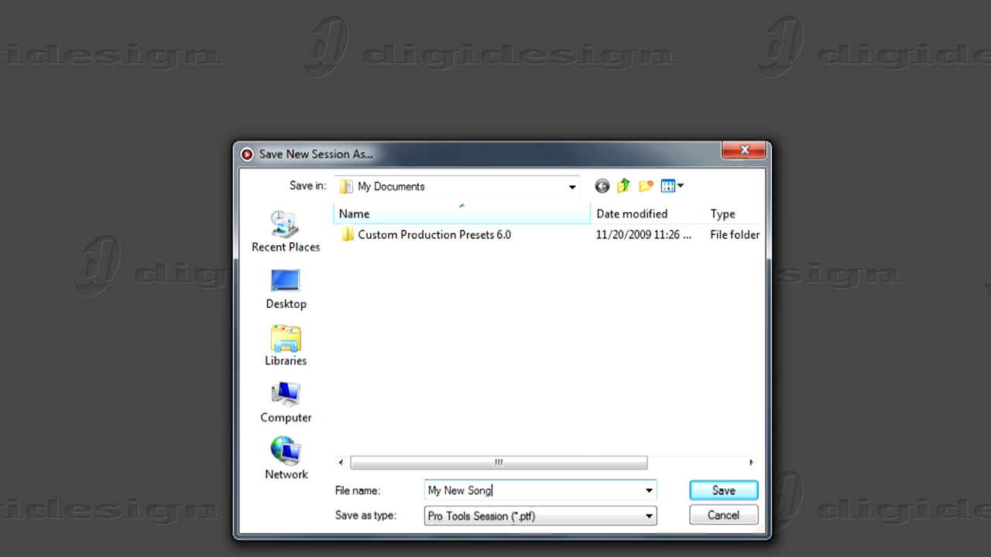
click(292, 298)
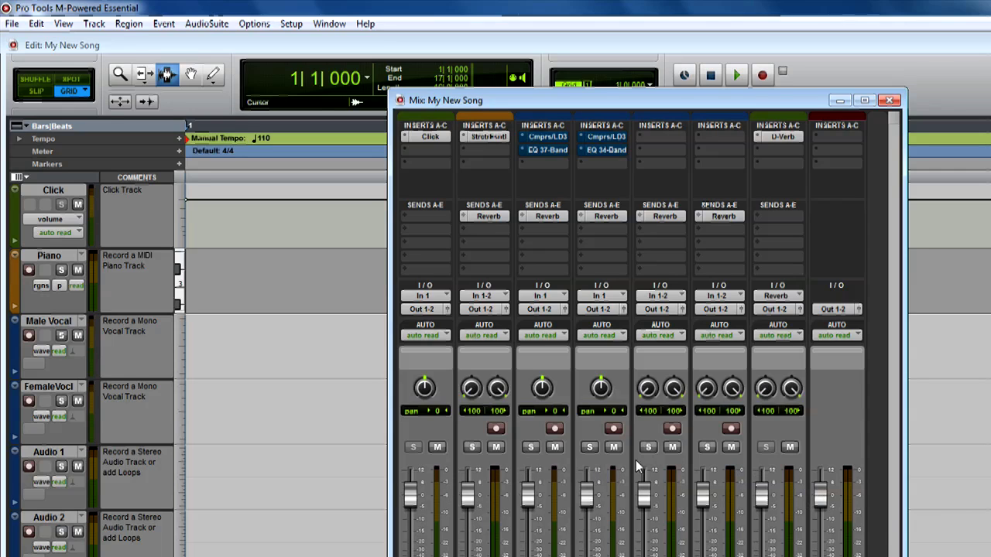
Bring the Edit window forward, then return the Mix window to the front with Ctrl+=
click(348, 463)
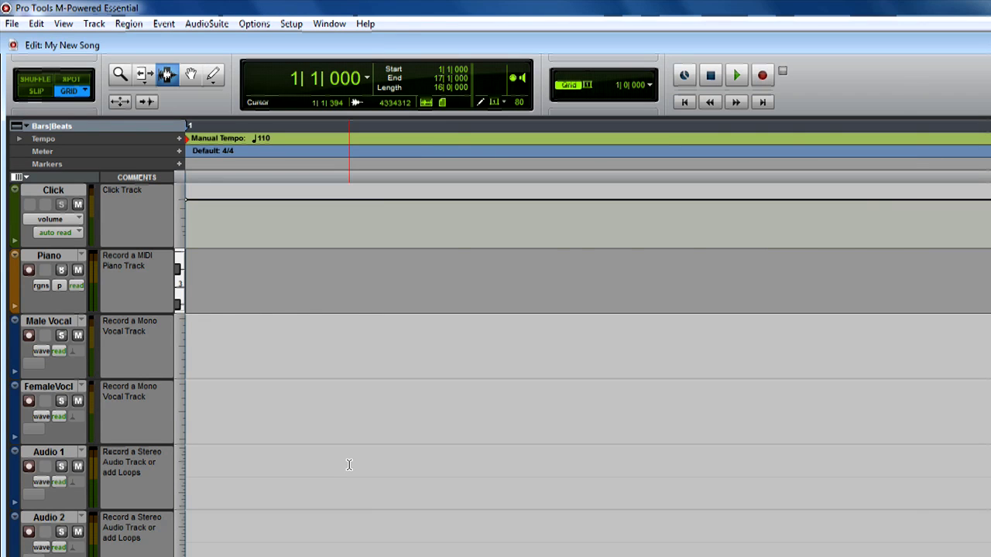
key(ctrl+equal)
key(ctrl+equal)
key(ctrl+equal)
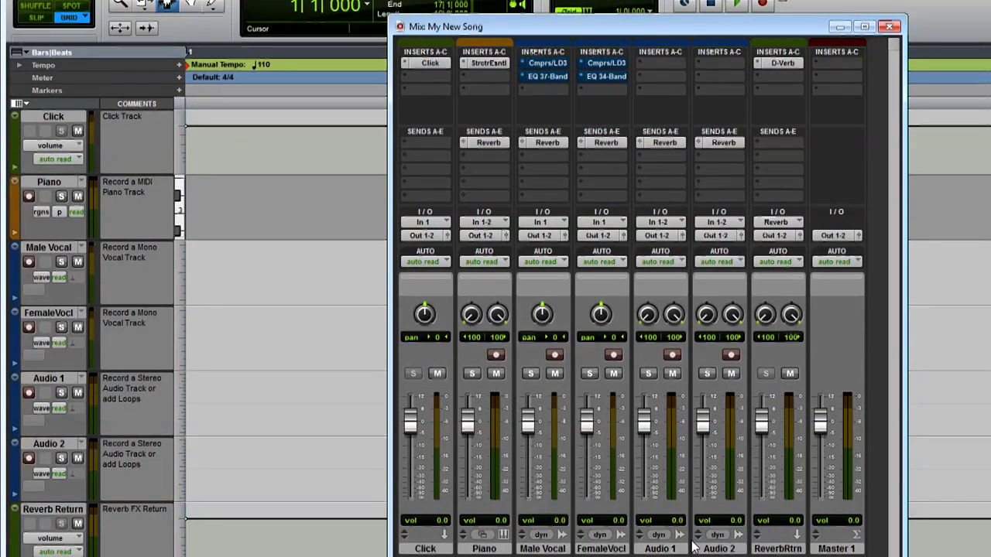
click(724, 549)
click(662, 550)
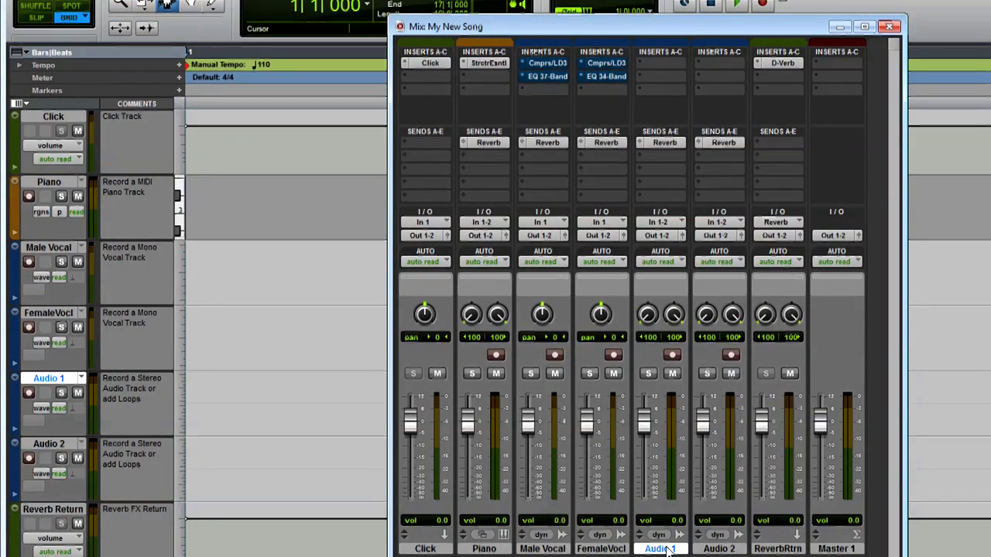
click(602, 549)
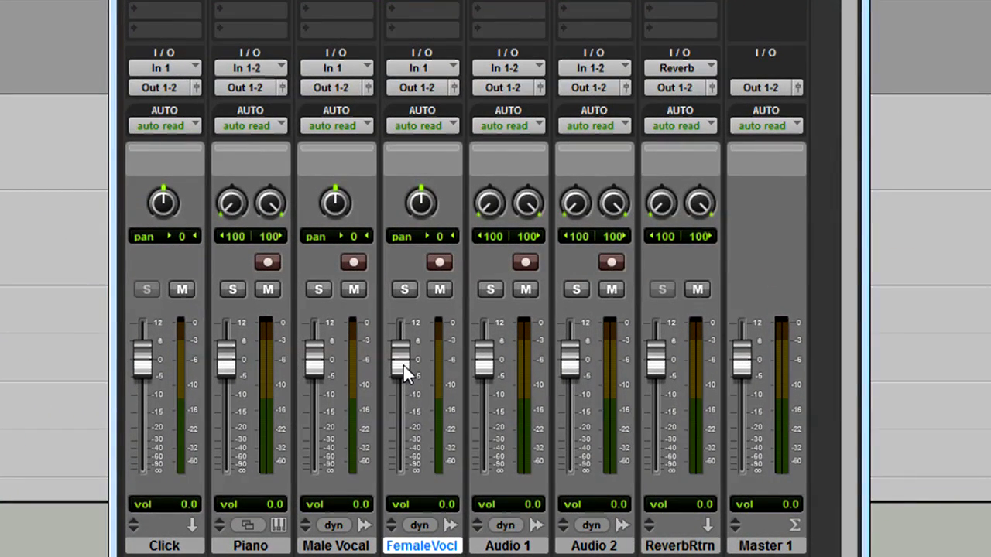
click(438, 264)
click(438, 264)
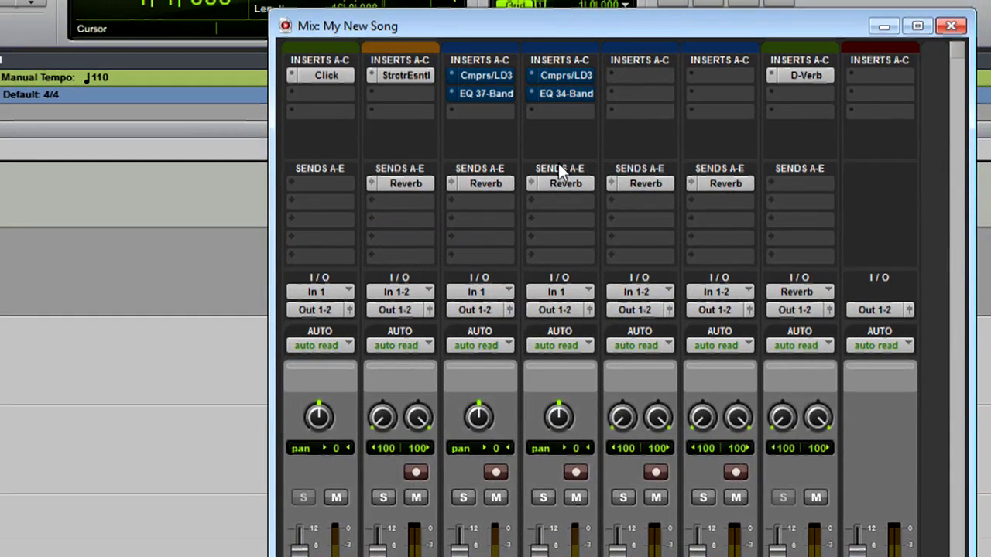
click(558, 90)
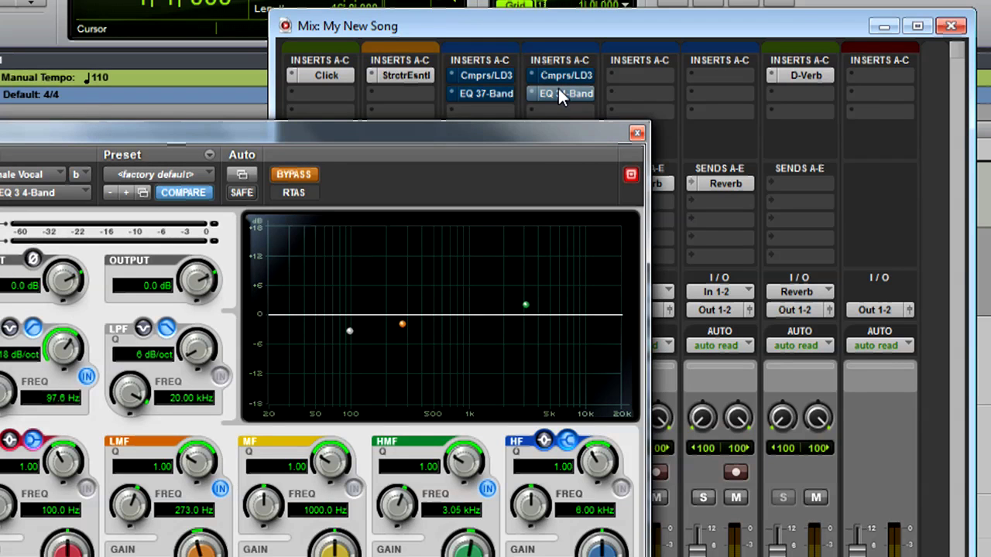
click(636, 135)
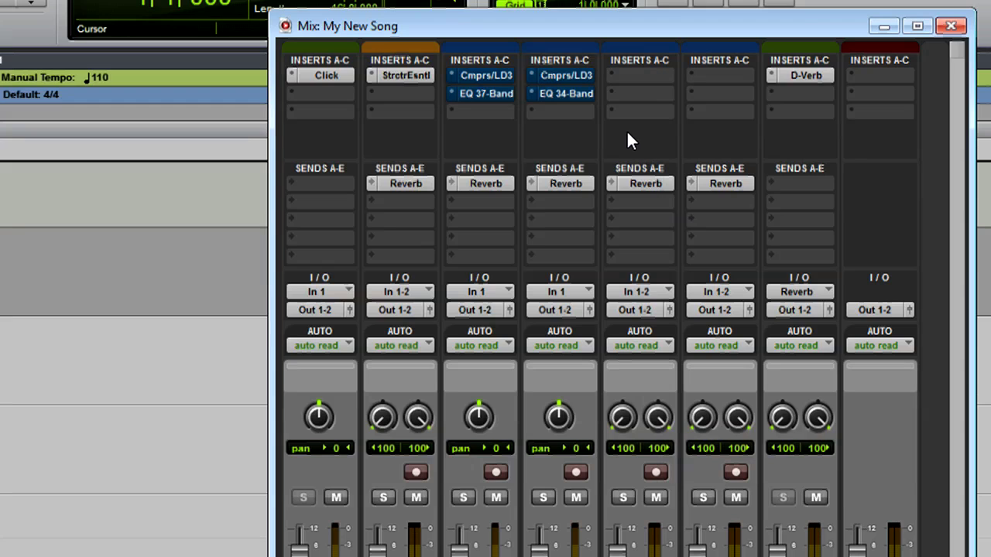
click(559, 183)
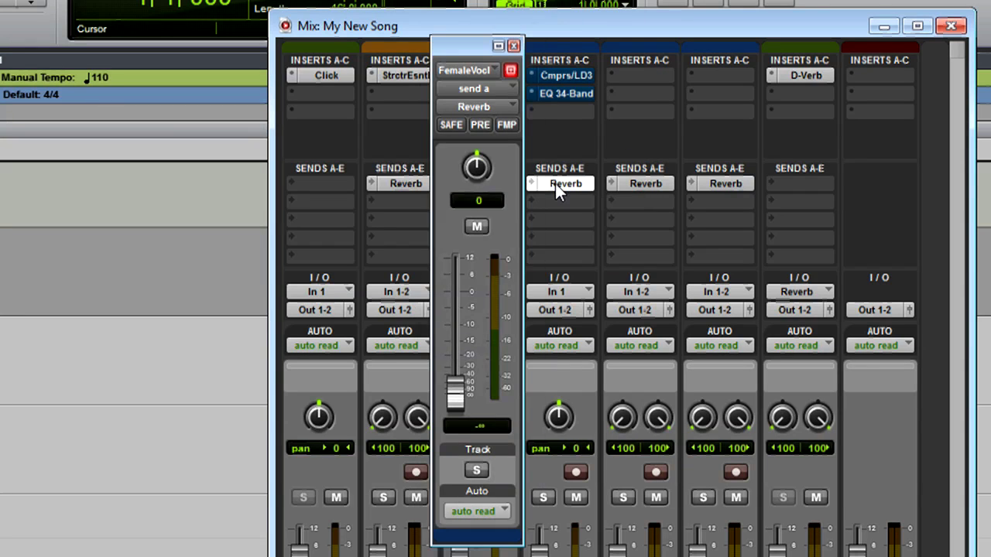
click(802, 73)
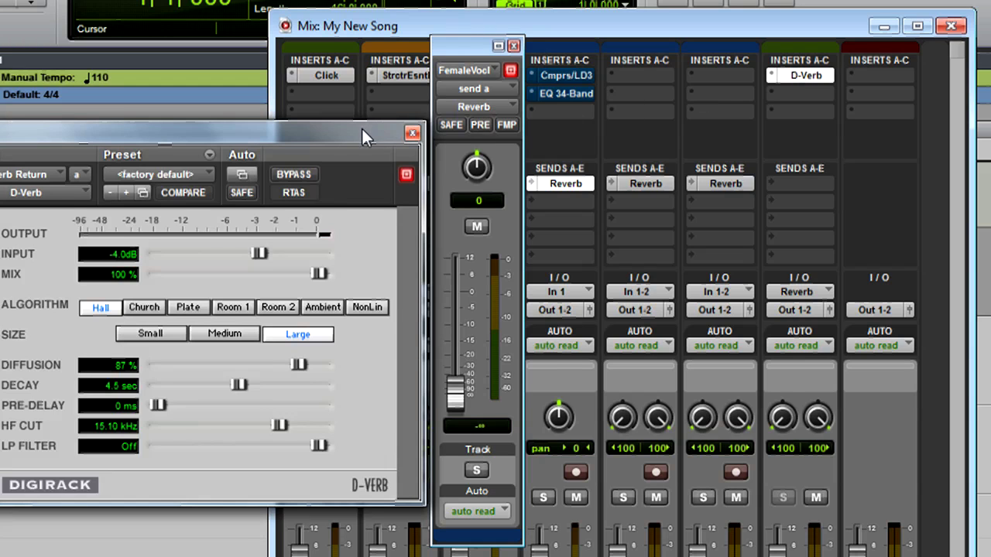
drag(361, 127, 717, 88)
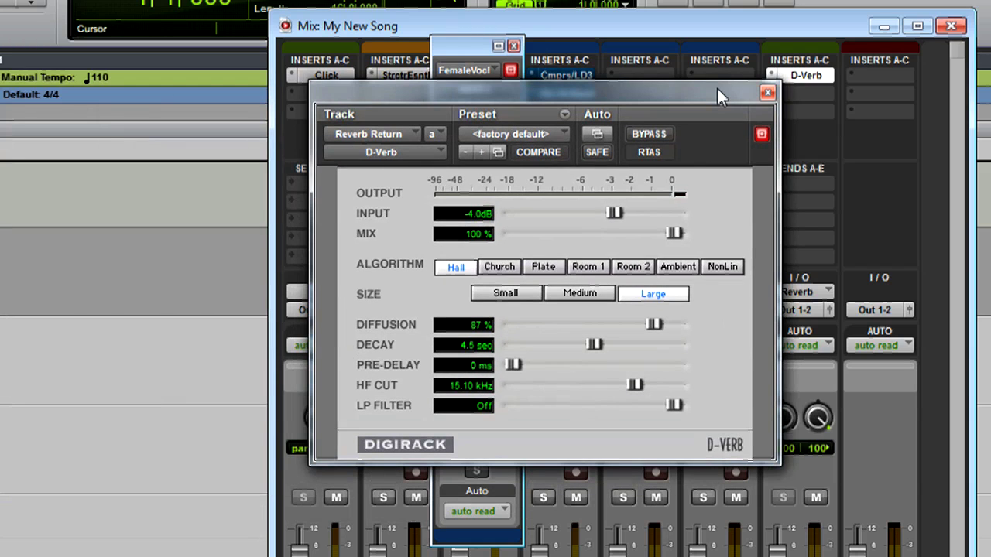
click(768, 93)
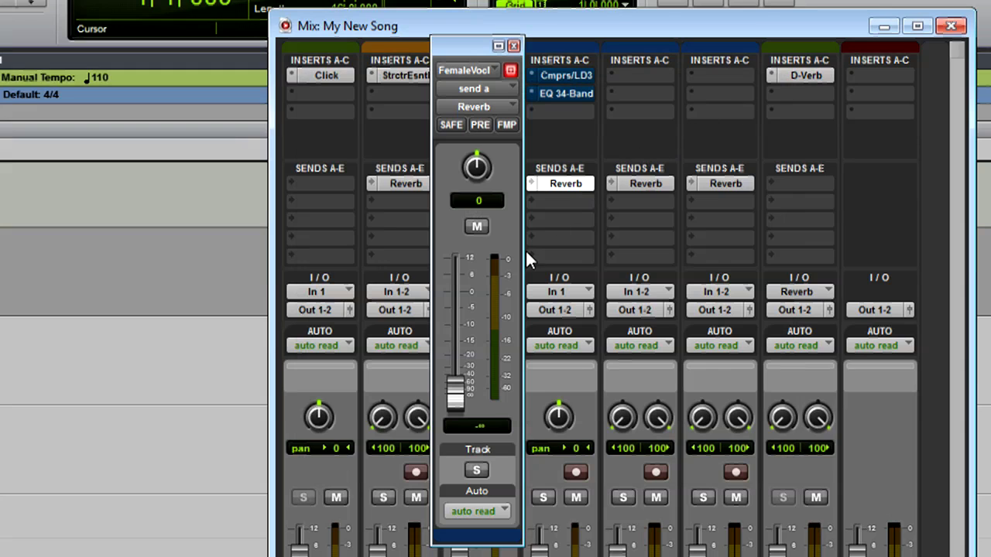
mouse_move(458, 387)
mouse_down()
mouse_move(464, 280)
mouse_move(465, 396)
mouse_up()
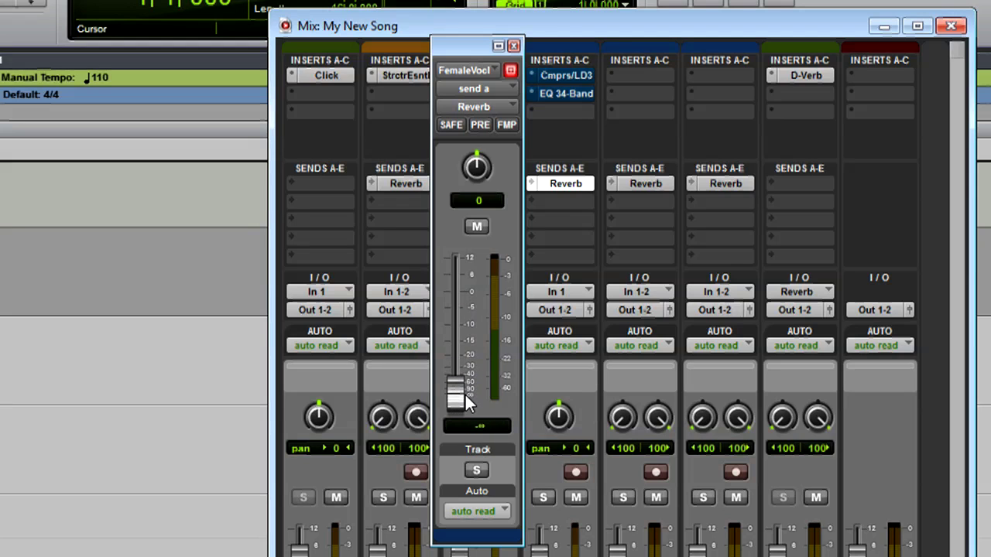
click(516, 44)
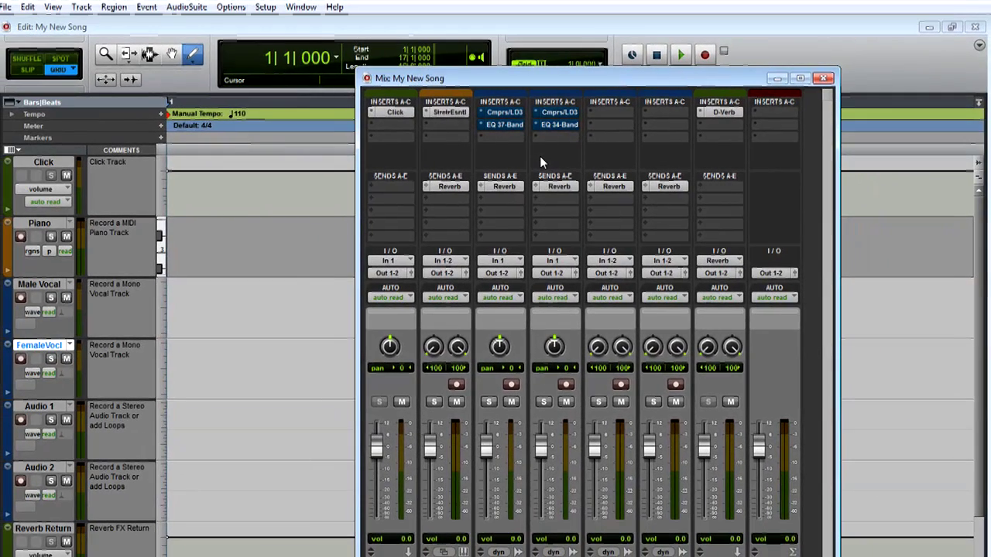
Show the Edit window alone, leave the Main Counter format unchanged, and switch to the Selector tool
key(ctrl+equal)
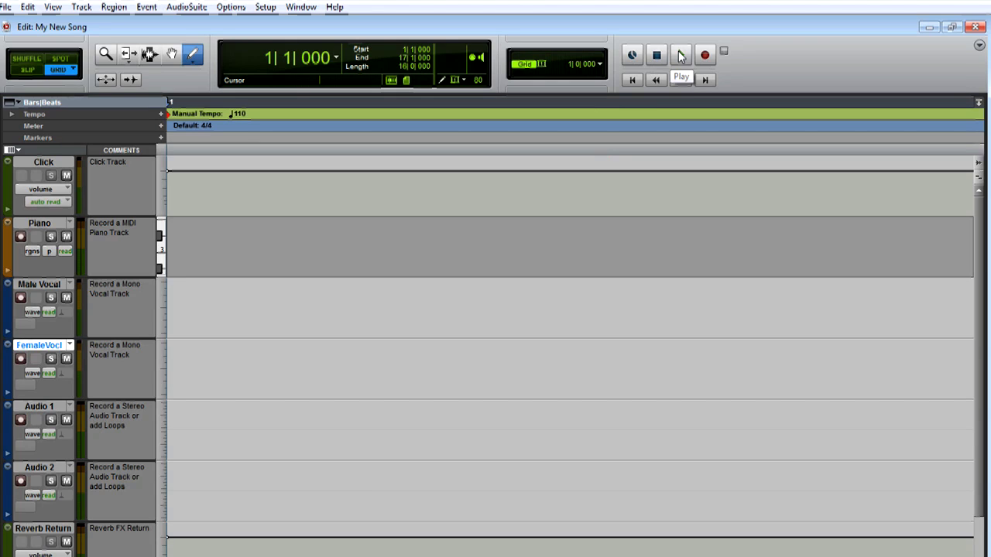
click(337, 59)
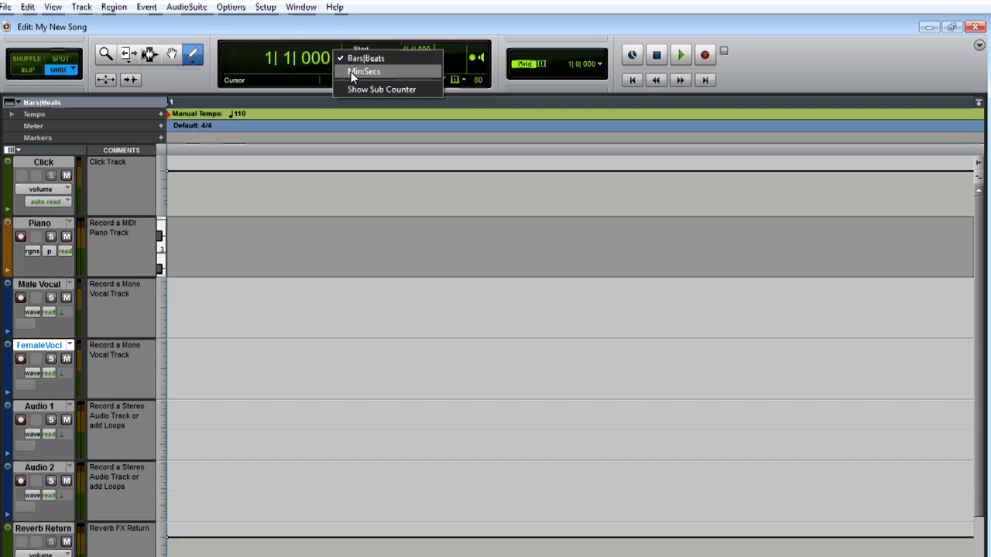
click(197, 79)
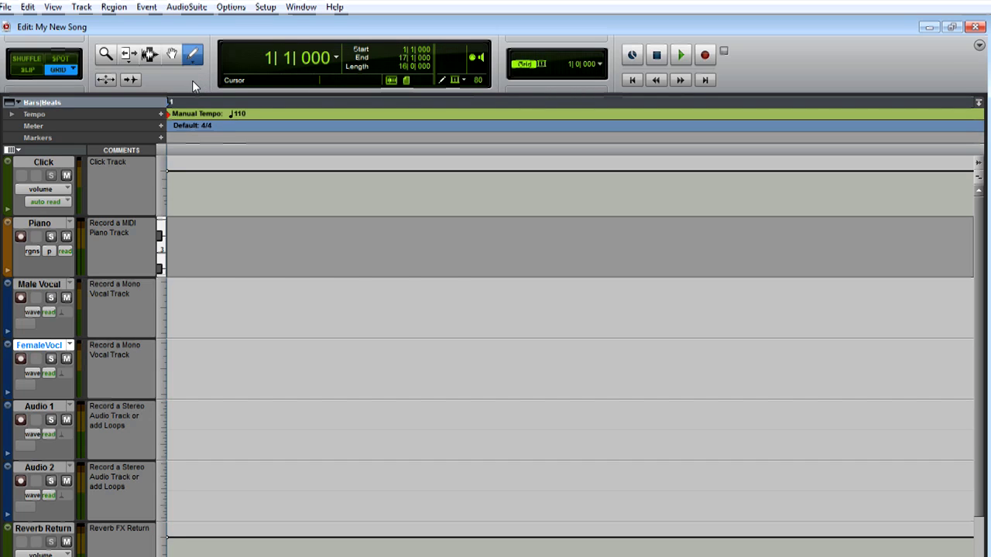
click(172, 55)
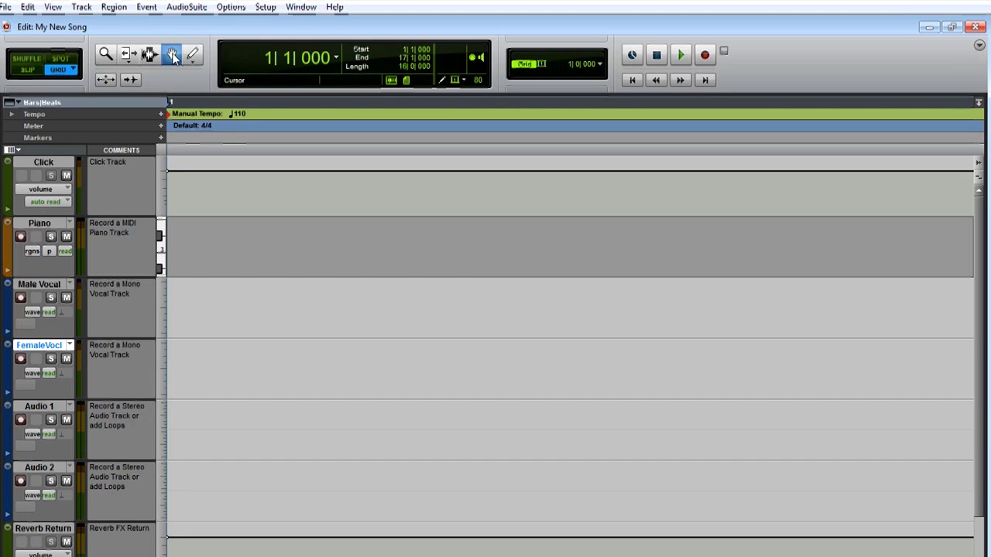
click(151, 55)
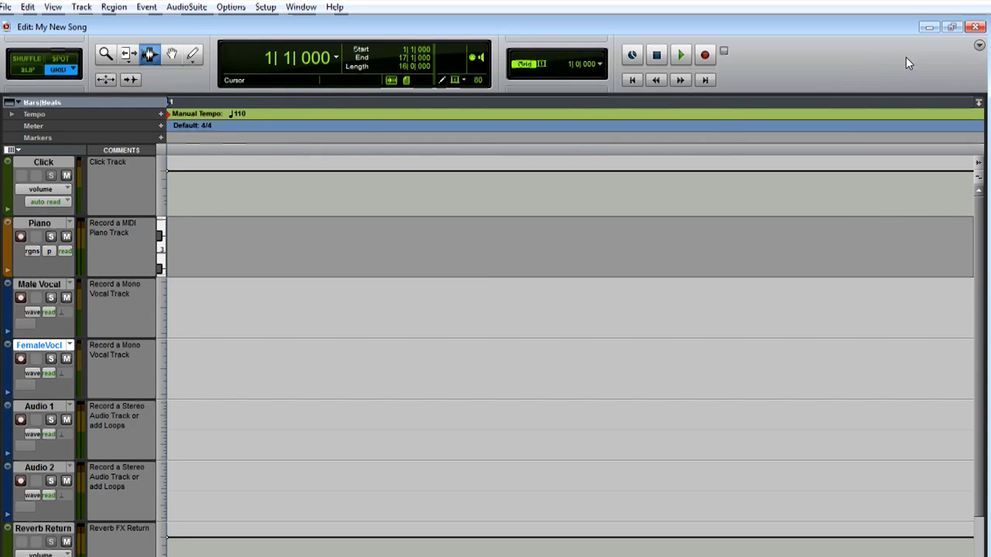
Add Zoom Controls to the toolbar, zoom out to bars 1–18, and place the edit position at bar 3
click(979, 45)
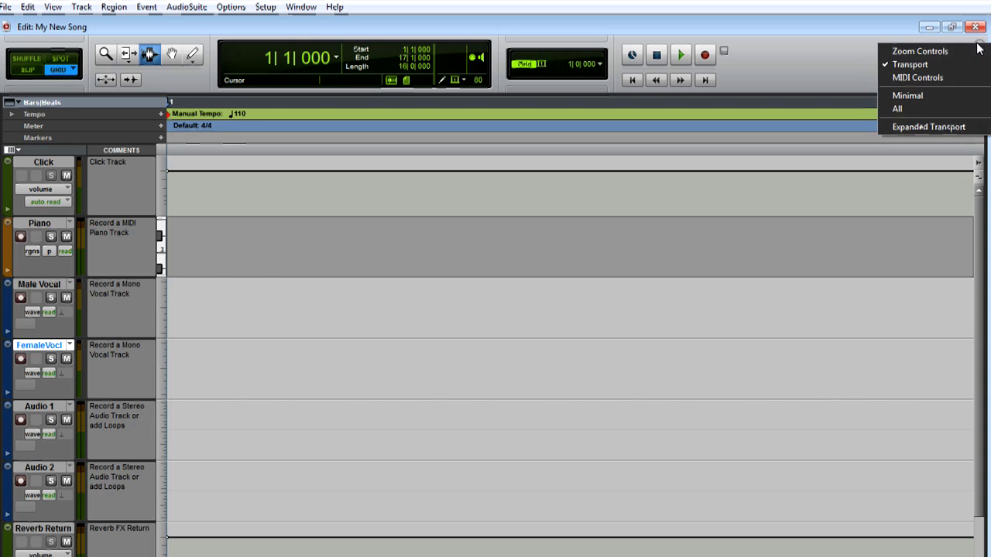
click(938, 50)
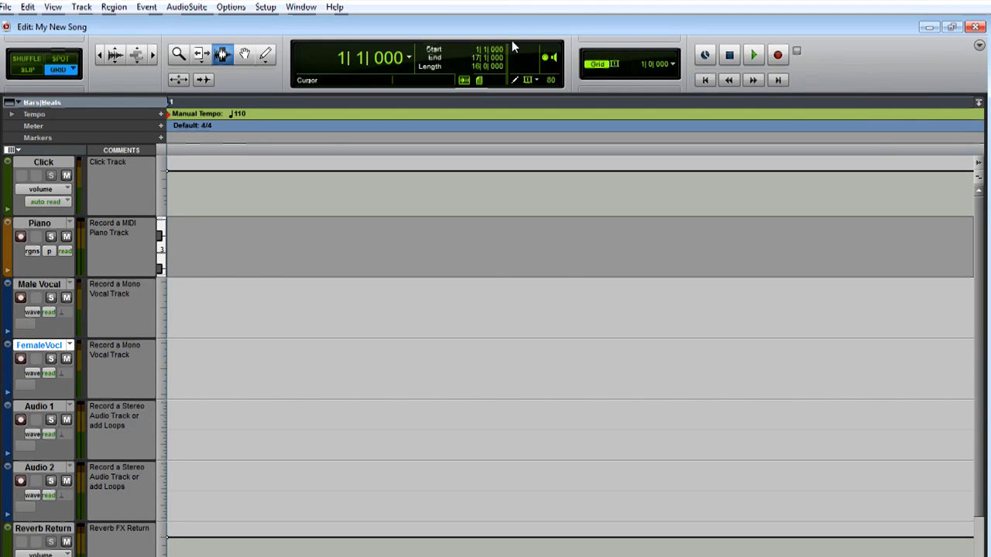
click(101, 56)
click(101, 57)
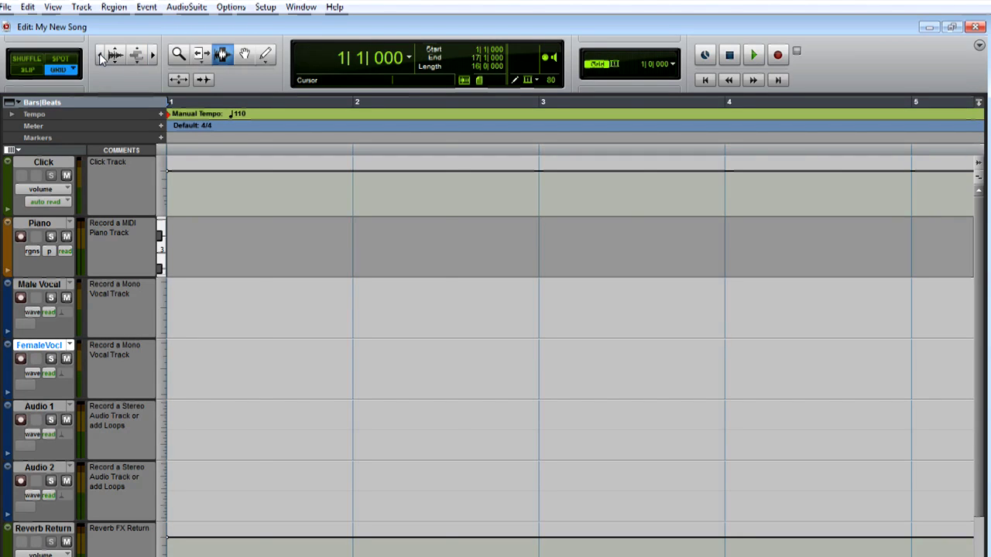
click(102, 58)
drag(105, 58, 50, 69)
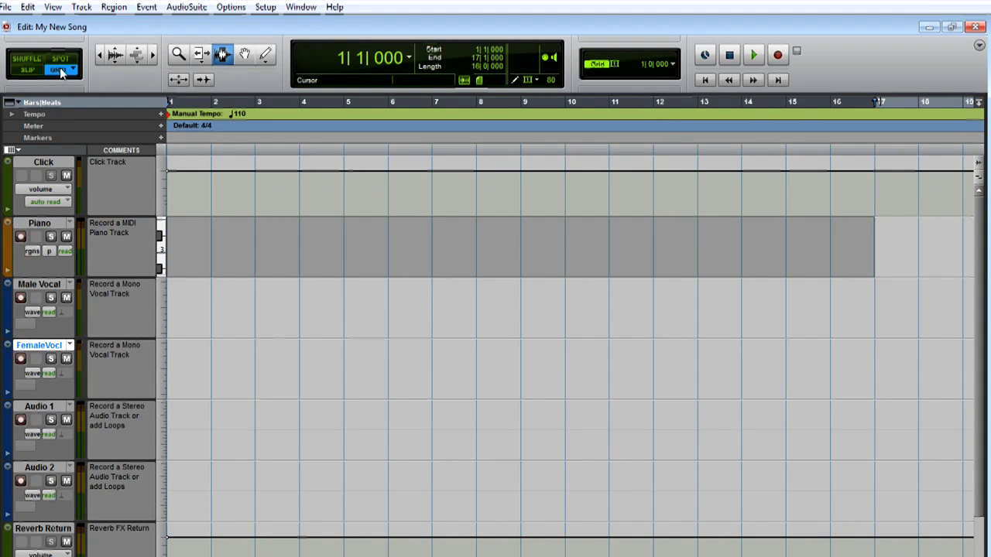
click(229, 8)
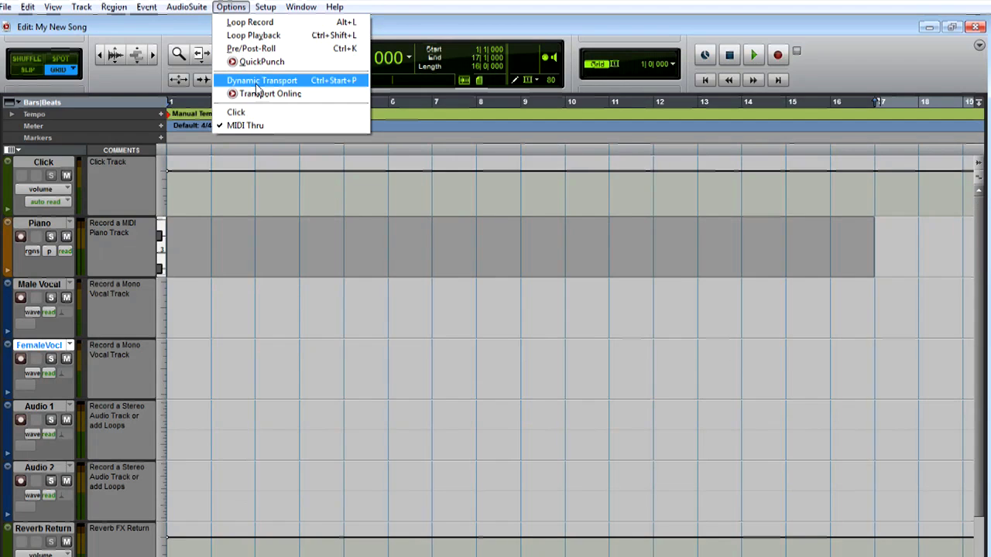
click(256, 189)
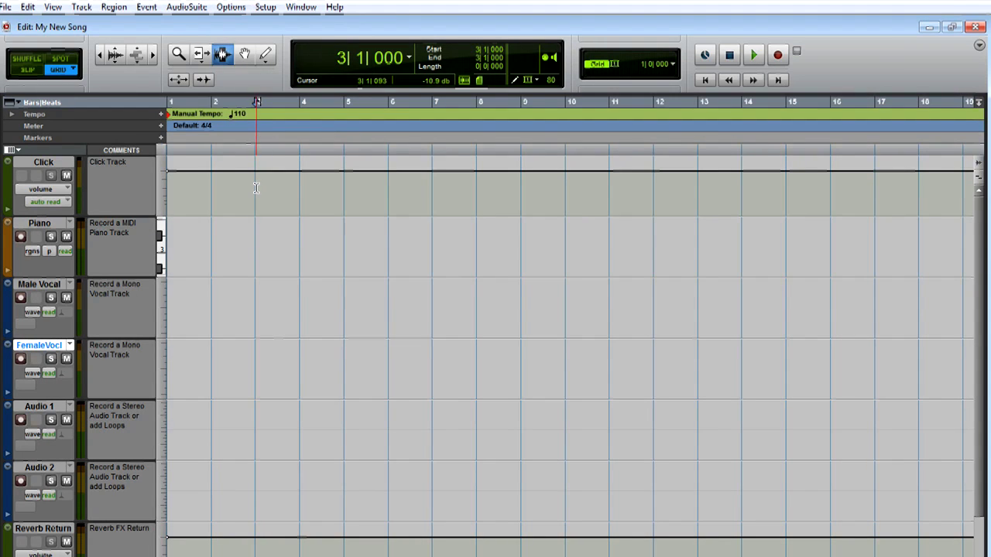